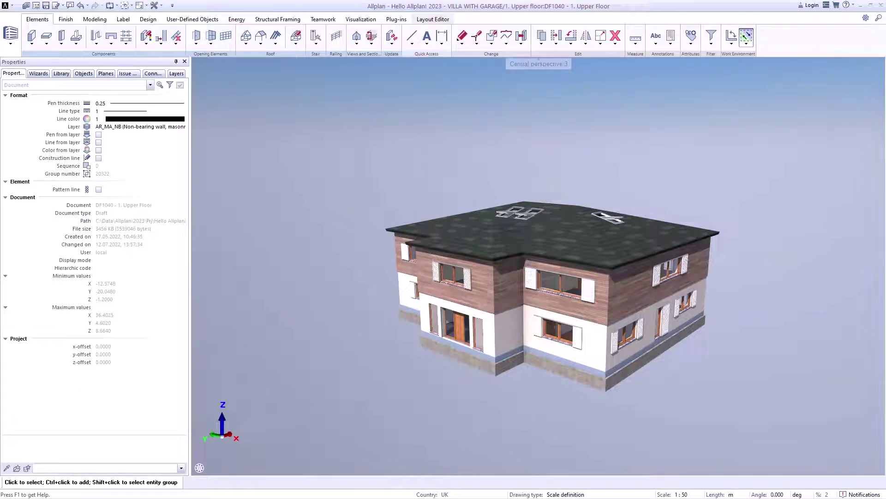
- Show the project's drawing files with the Open on a project-specific basis command
click(36, 6)
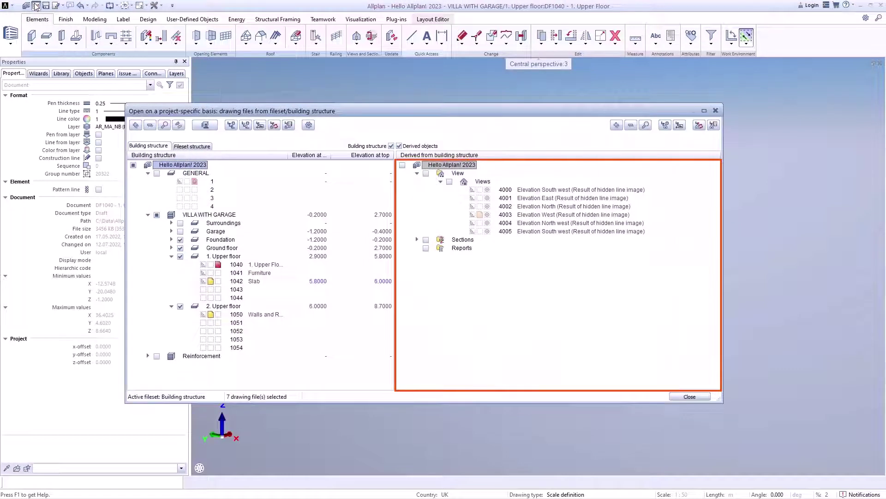
- Regenerate derived view 4000 Elevation South west, accepting the Generate View settings
right_click(520, 193)
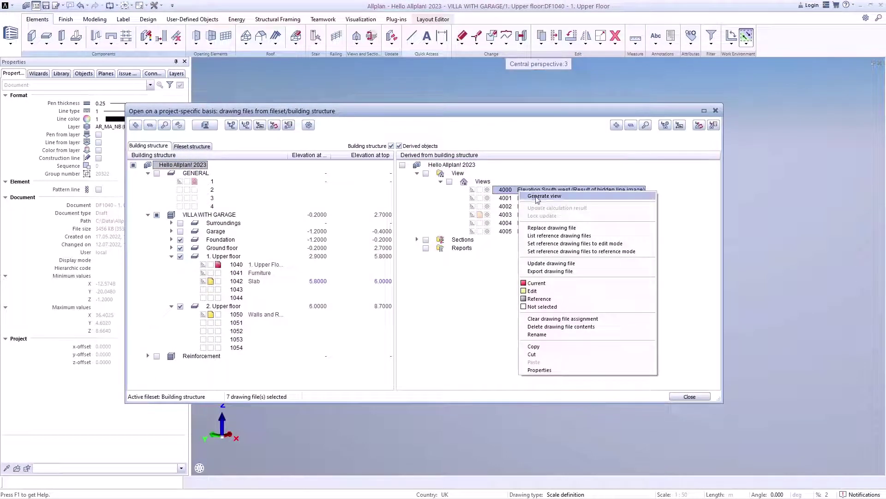
click(537, 200)
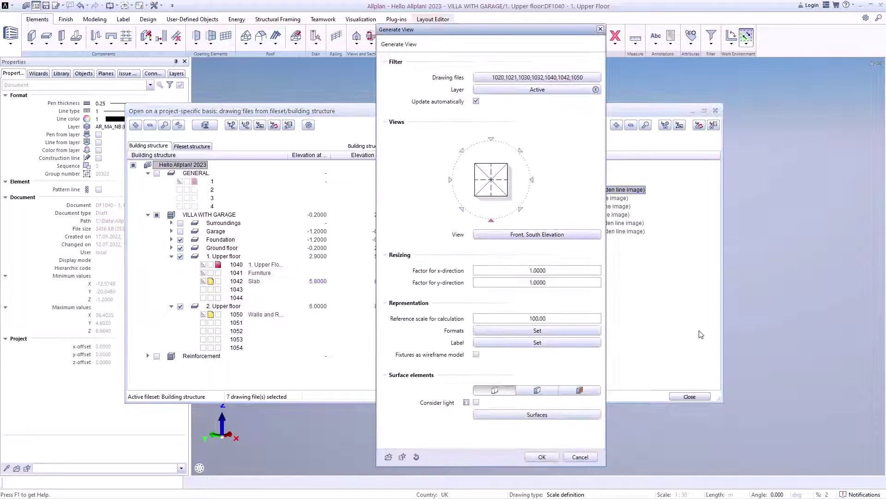
click(540, 456)
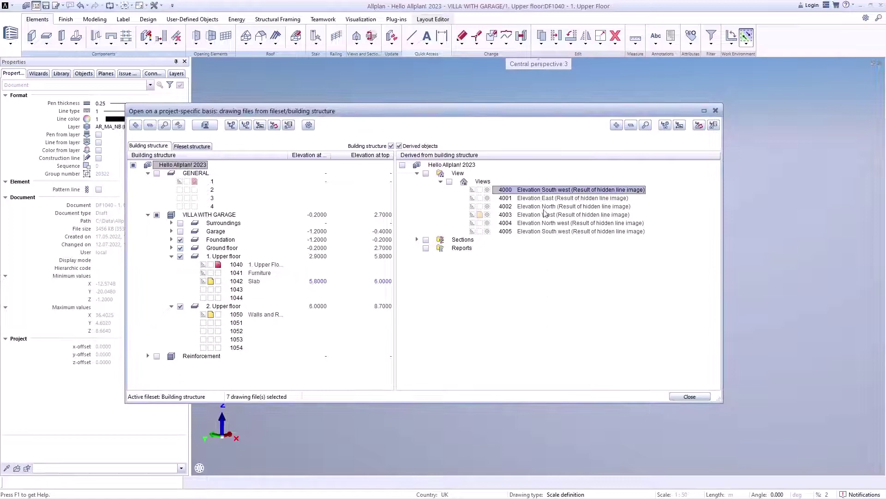
- Open the South west (4000) and East (4001) elevation drawings in turn
double_click(546, 190)
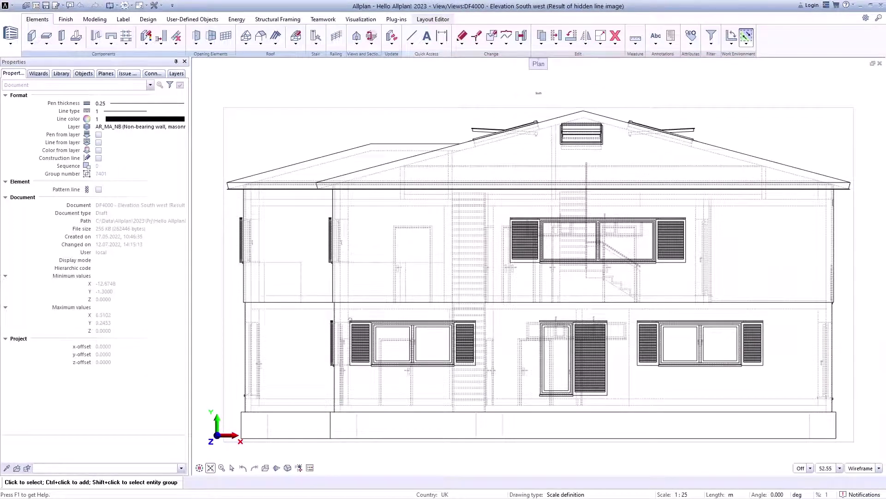
click(38, 7)
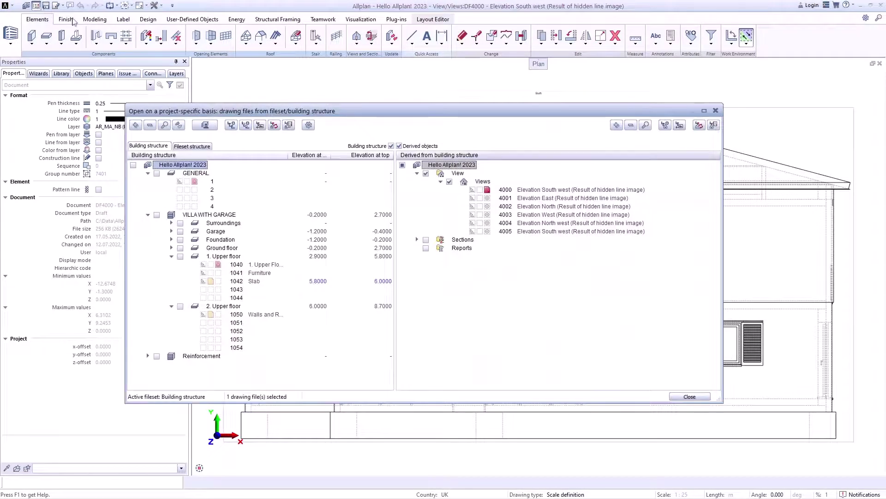
double_click(552, 200)
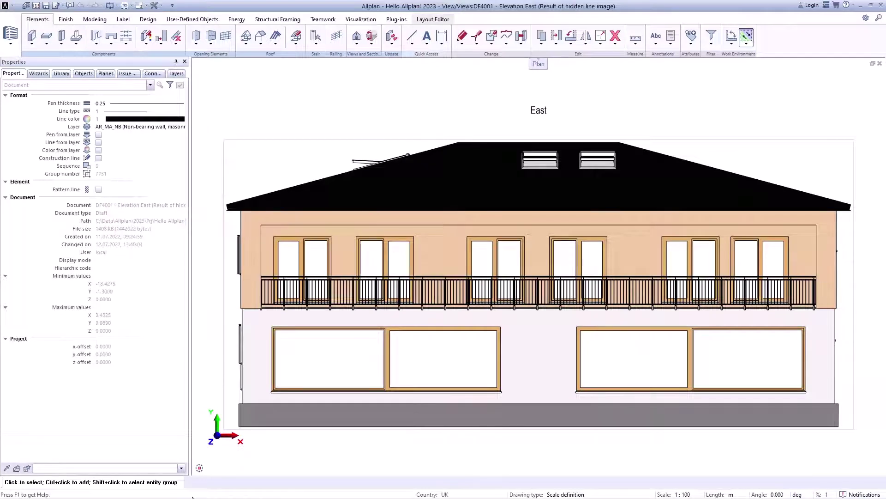
- Open the North (4002) and West (4003) elevation drawings in turn
click(37, 8)
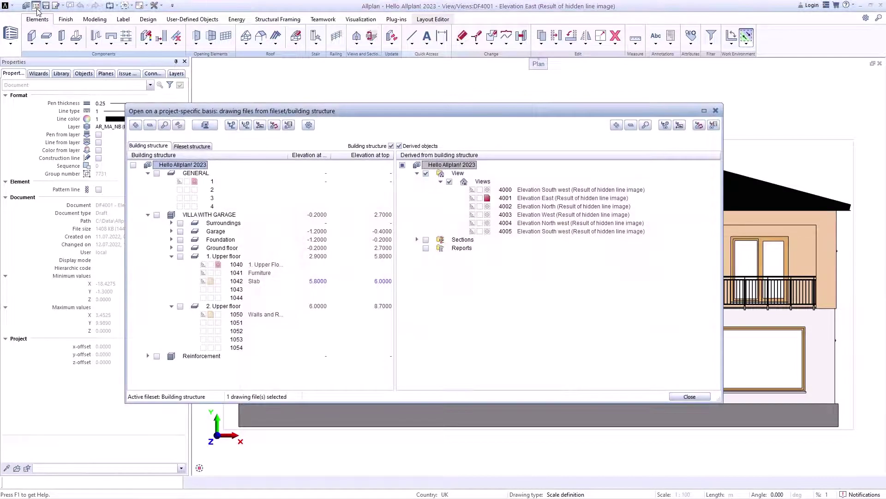
double_click(573, 207)
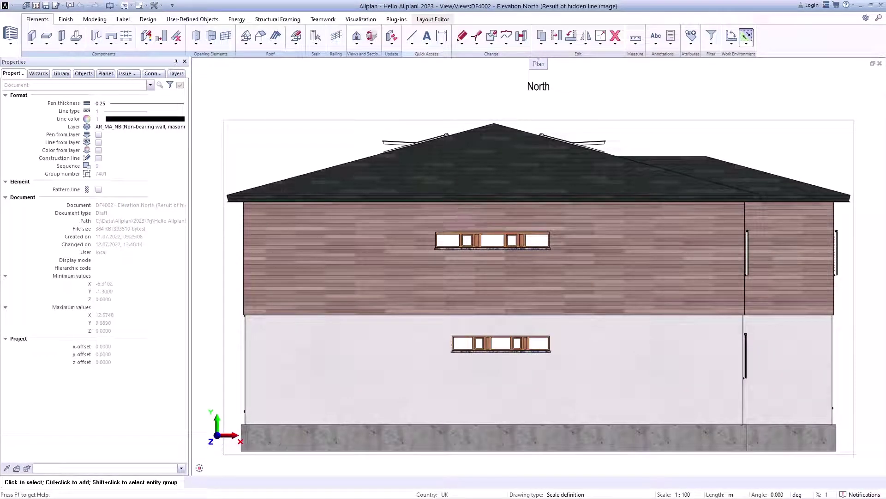
click(36, 6)
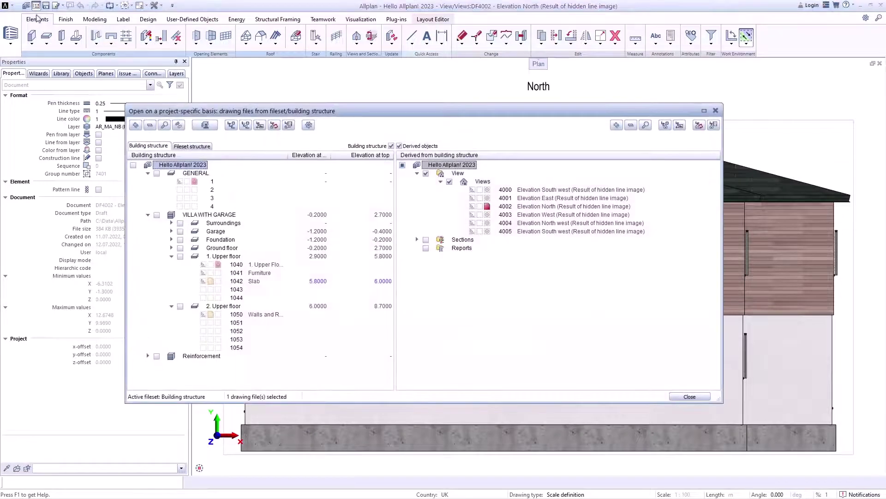
double_click(533, 215)
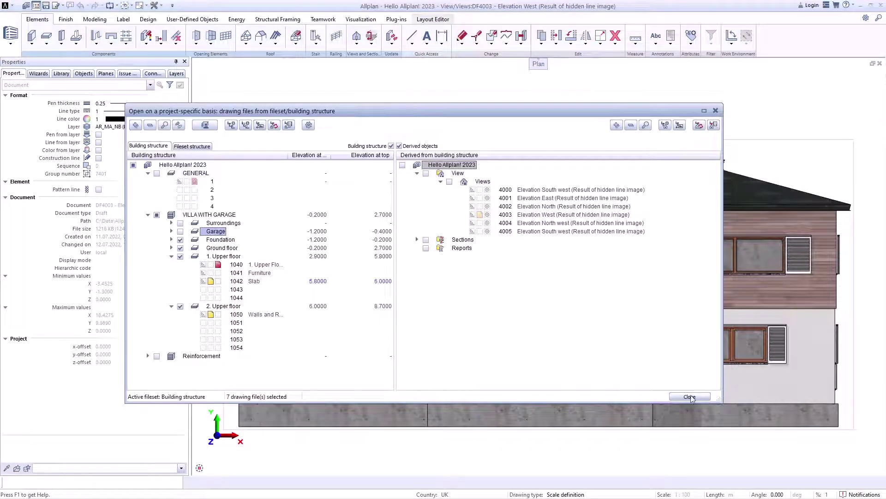
- Load the upper floor plan and place a generated West elevation to its left
click(691, 399)
click(694, 398)
click(370, 43)
click(356, 65)
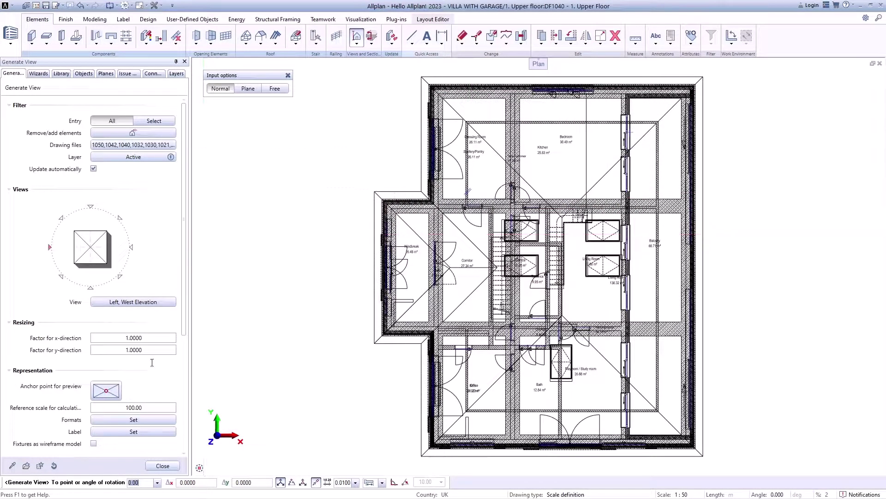
scroll(152, 362, down, 2)
scroll(139, 367, down, 1)
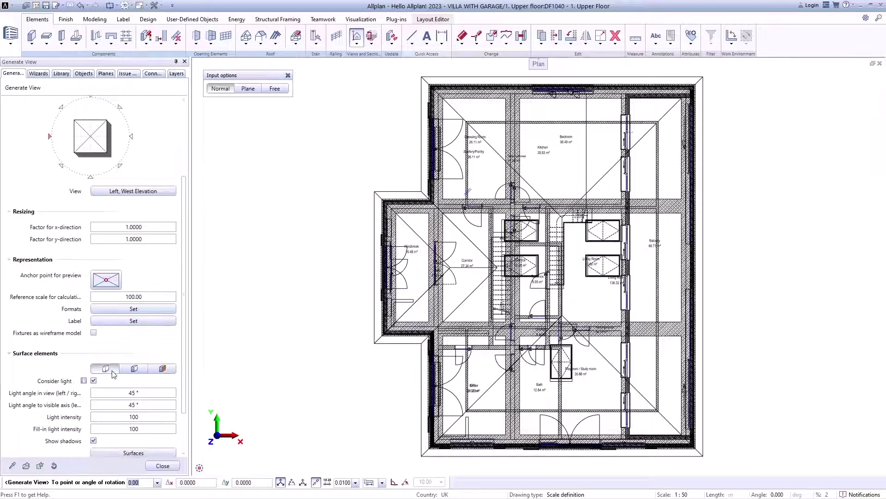
scroll(399, 302, down, 3)
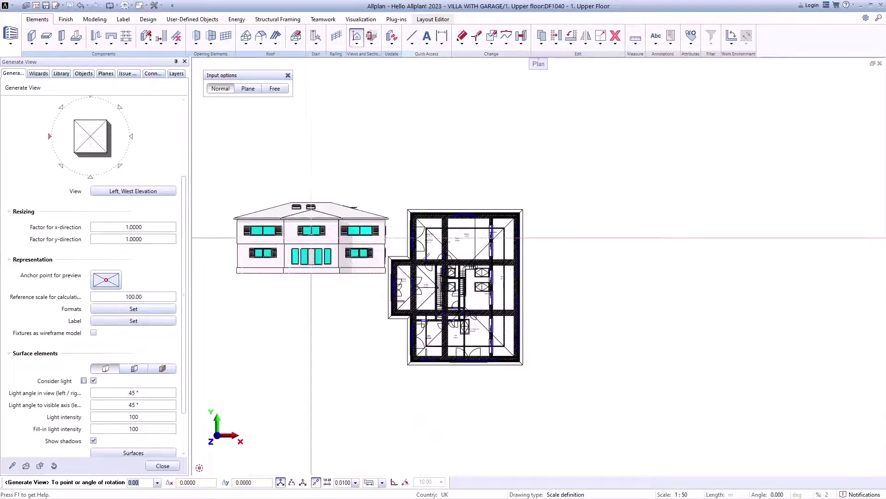
click(295, 235)
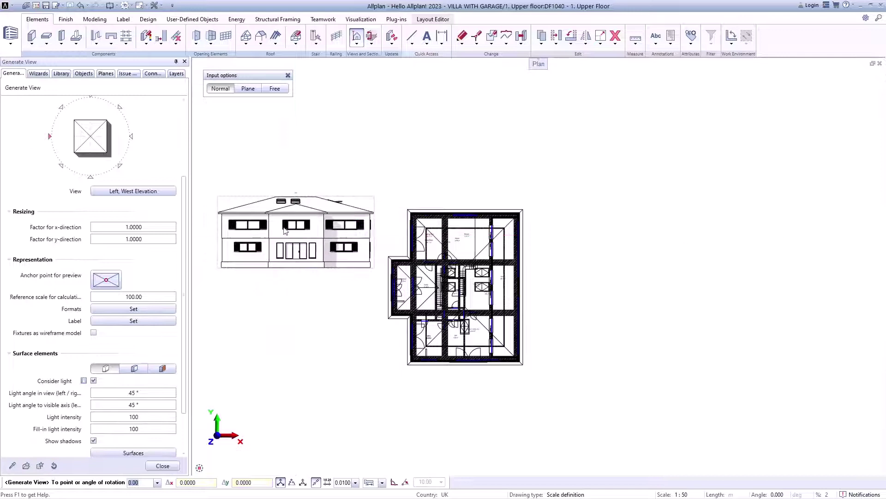
- Generate North, then a textured East elevation placed right of the plan
click(91, 99)
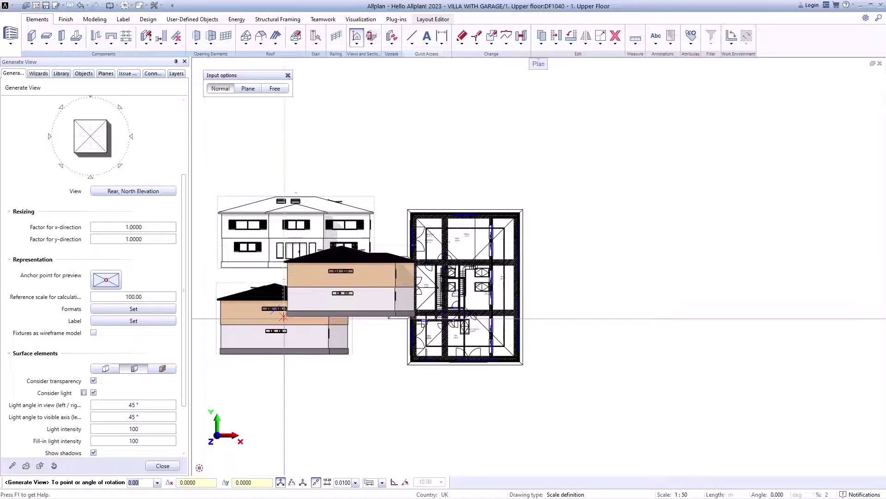
click(132, 138)
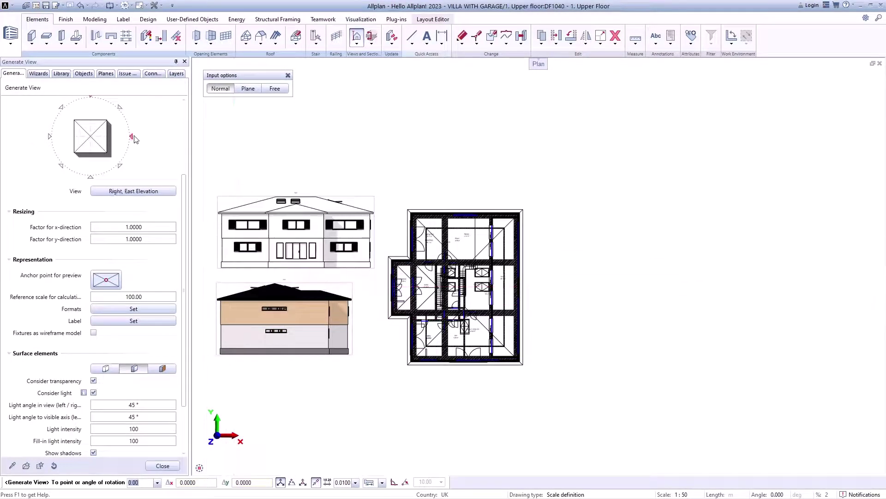
click(162, 369)
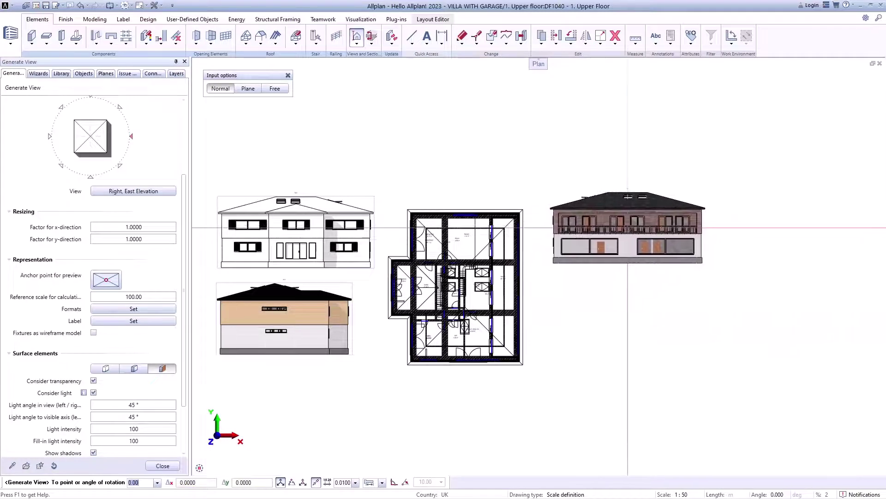
click(628, 231)
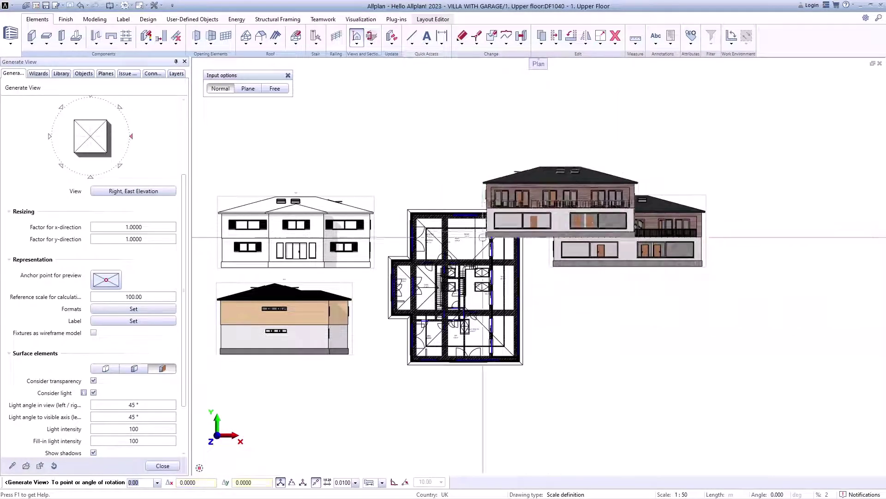
- Place a southeast isometric view below the East elevation and finish
click(122, 171)
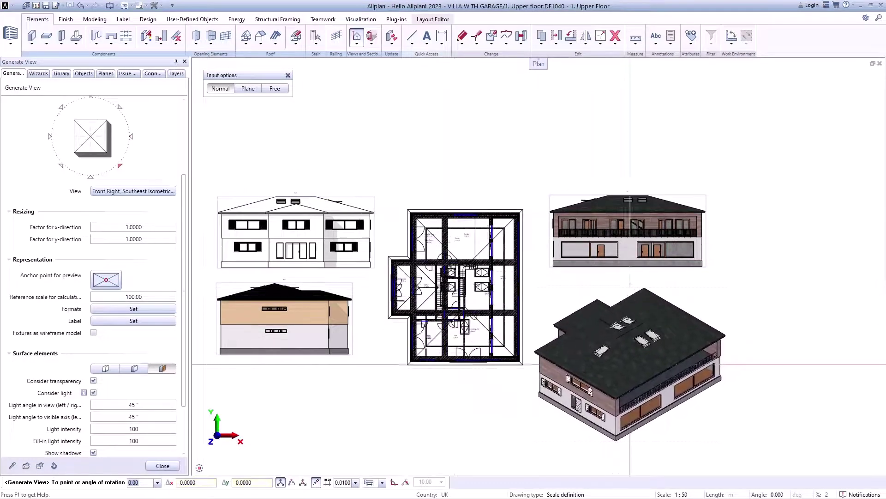
click(634, 364)
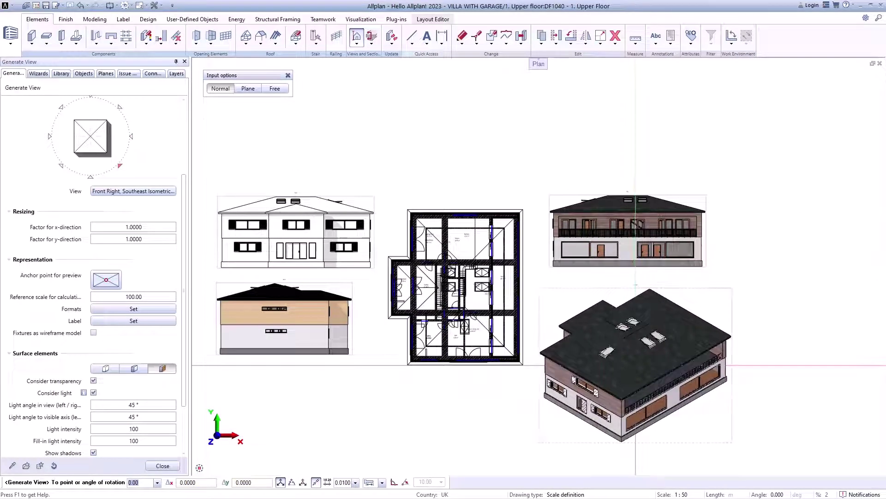
key(Escape)
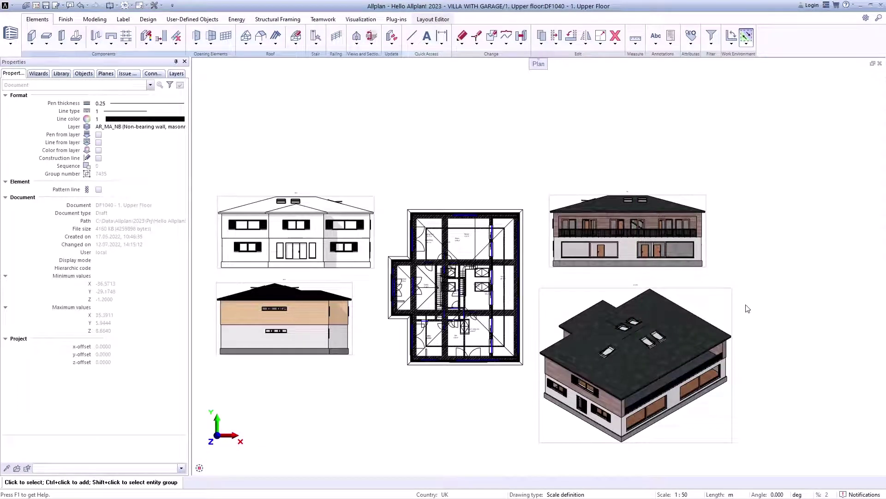
- Open drawing file 1 of GENERAL containing the simple block
click(36, 6)
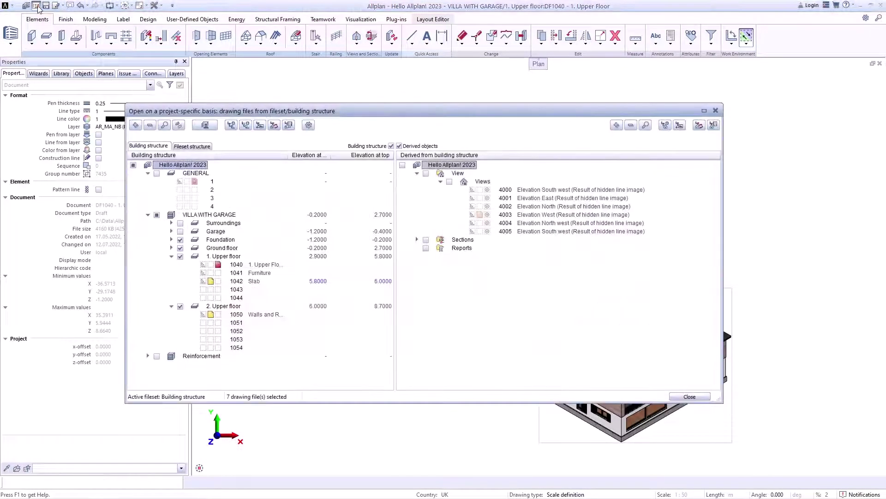
double_click(212, 181)
key(Delete)
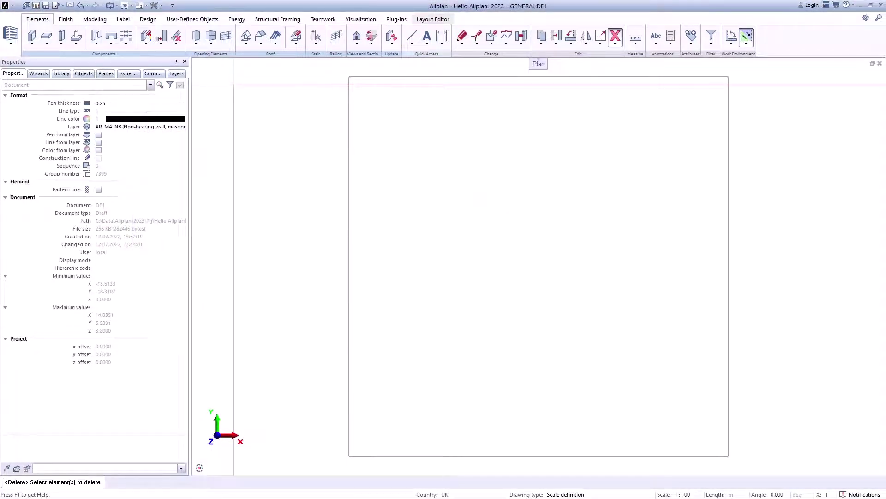
- Switch to a 3-viewport layout of plan, perspective and south elevation
click(146, 6)
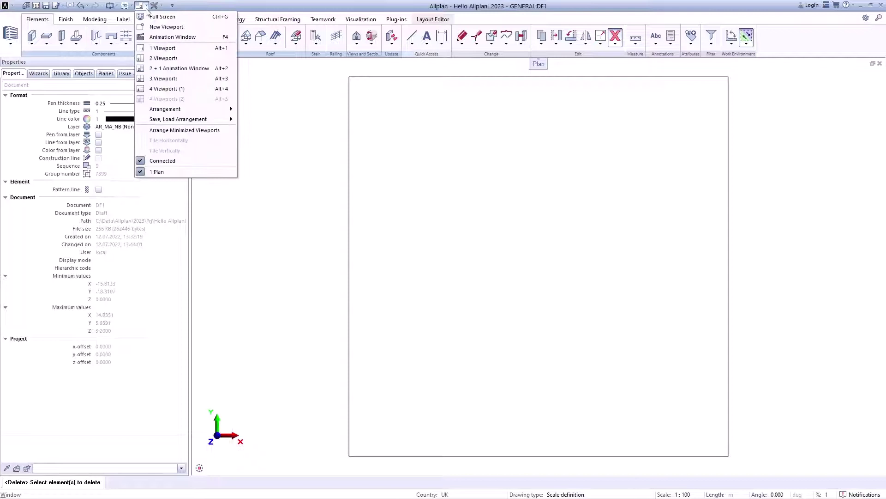
click(178, 68)
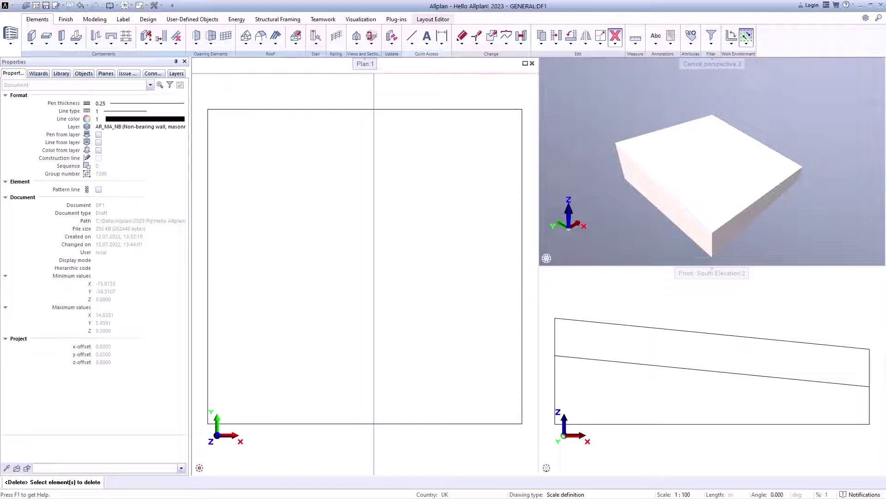
click(356, 40)
- Generate a view of the block based on its top face plane
click(375, 62)
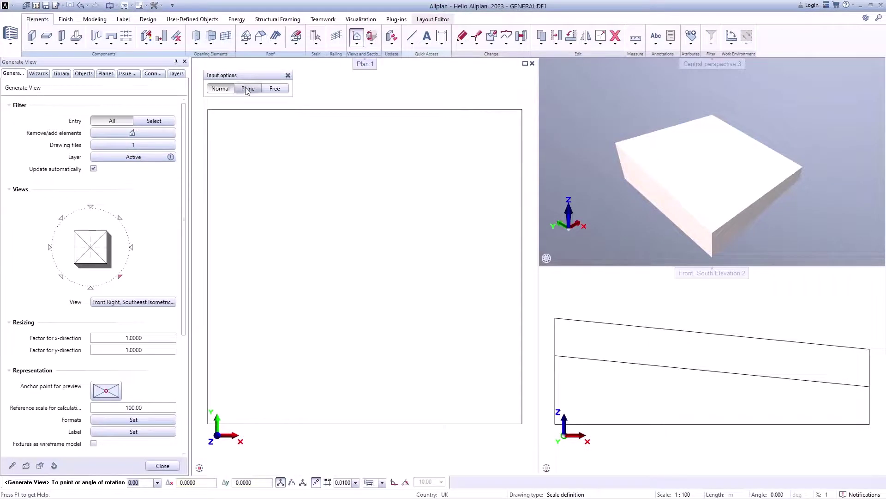
click(247, 89)
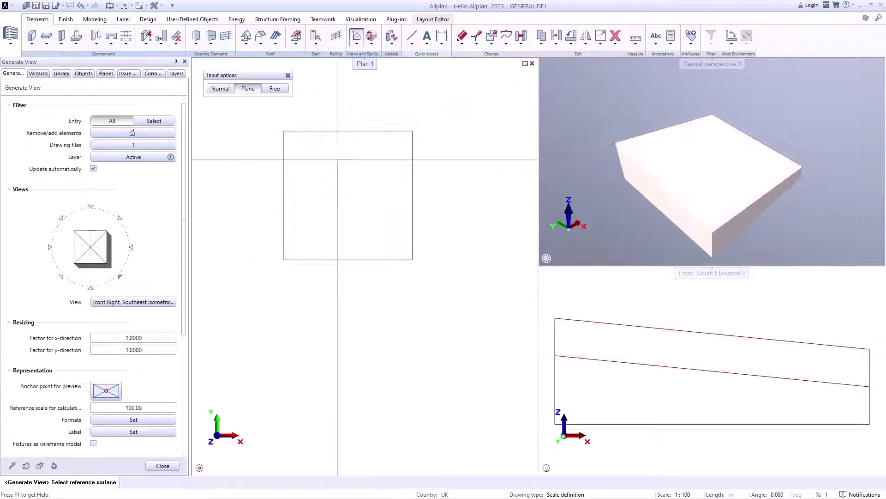
click(675, 167)
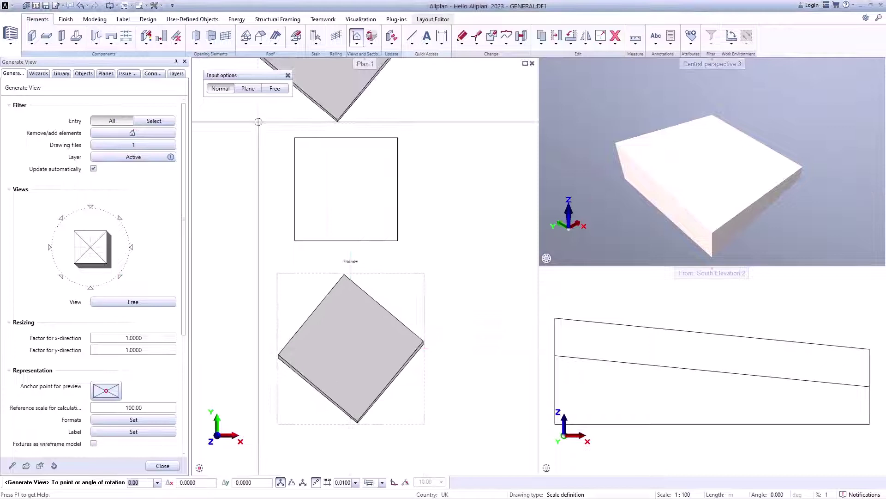
- Place a west elevation of the block to the right of the plan
click(248, 88)
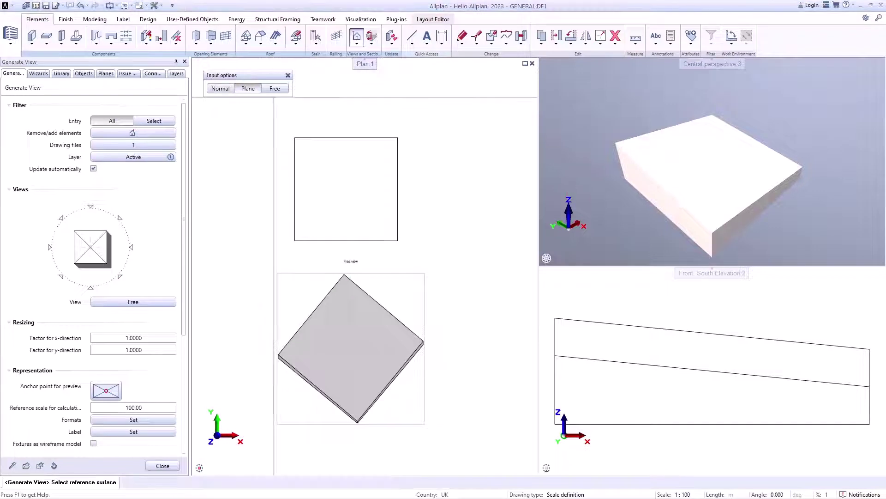
click(644, 182)
scroll(358, 204, down, 2)
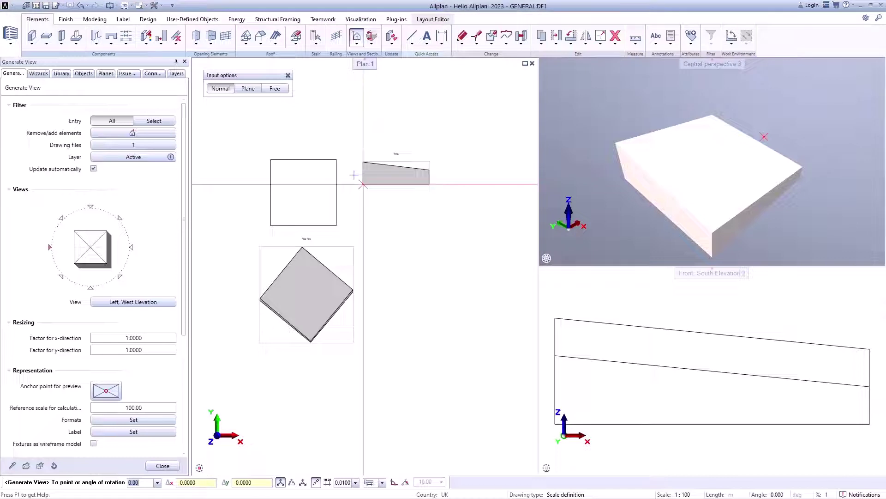
click(362, 184)
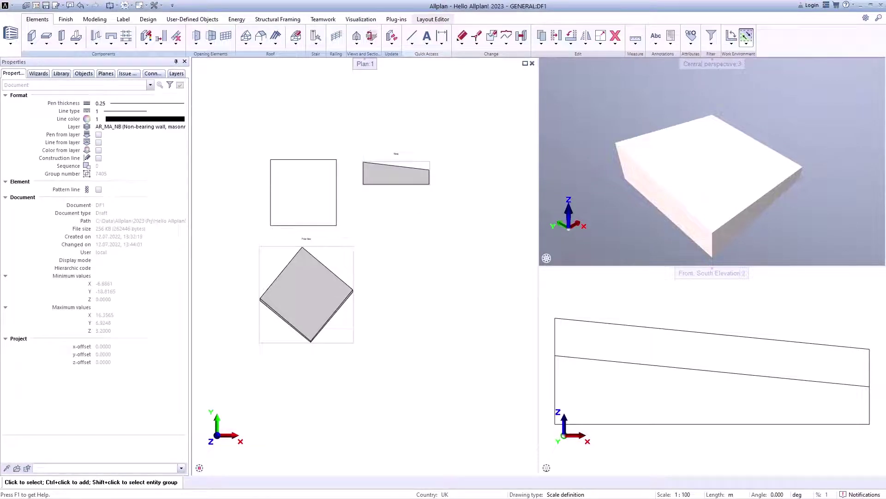
- Reload the 1. Upper floor drawing and start Create Clipping Path
key(ctrl+o)
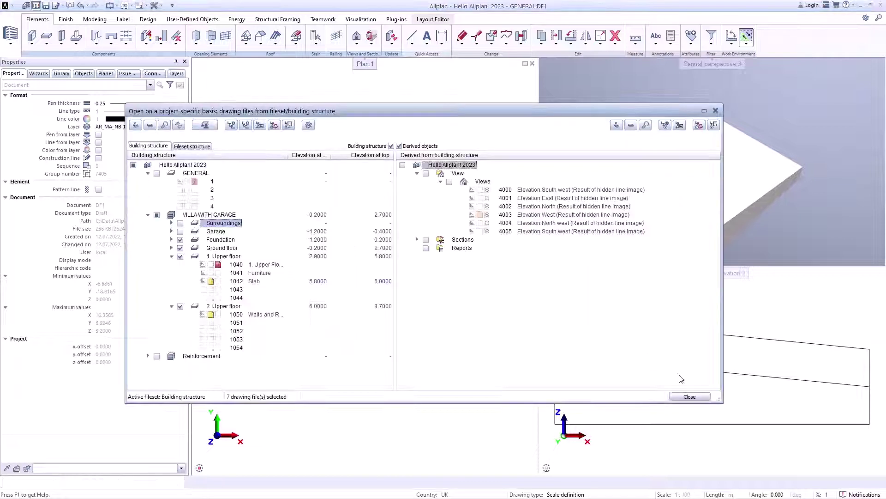
click(690, 397)
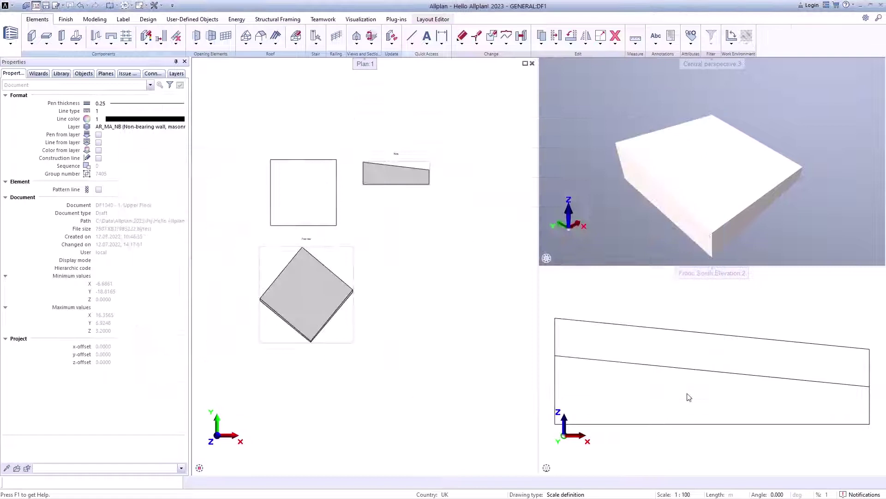
key(Delete)
click(357, 38)
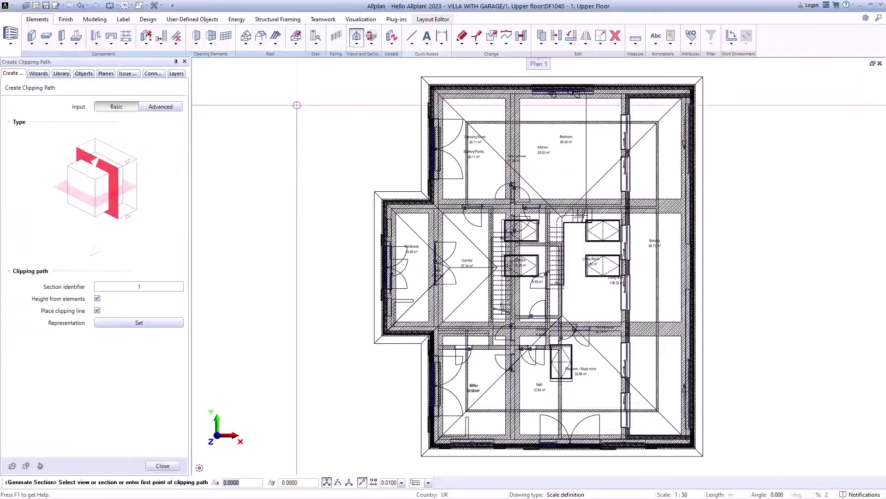
- Draw a vertical clipping path from above the plan to below it
click(129, 194)
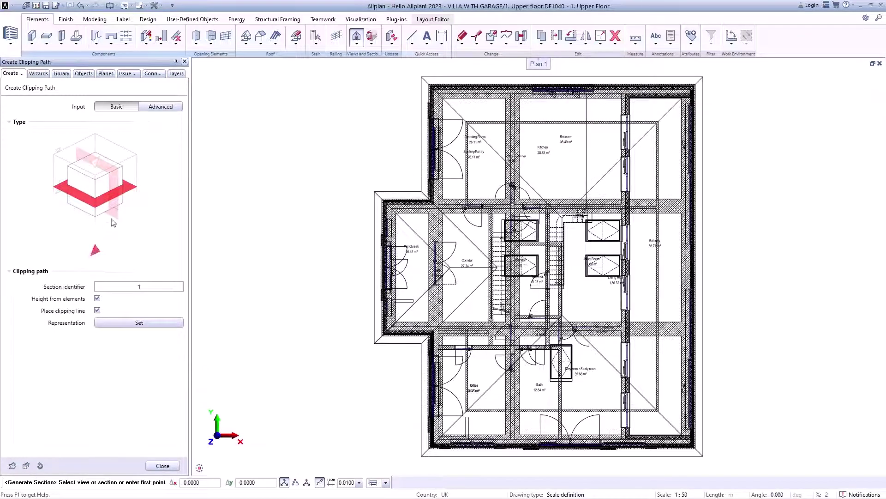
click(113, 223)
scroll(291, 221, down, 2)
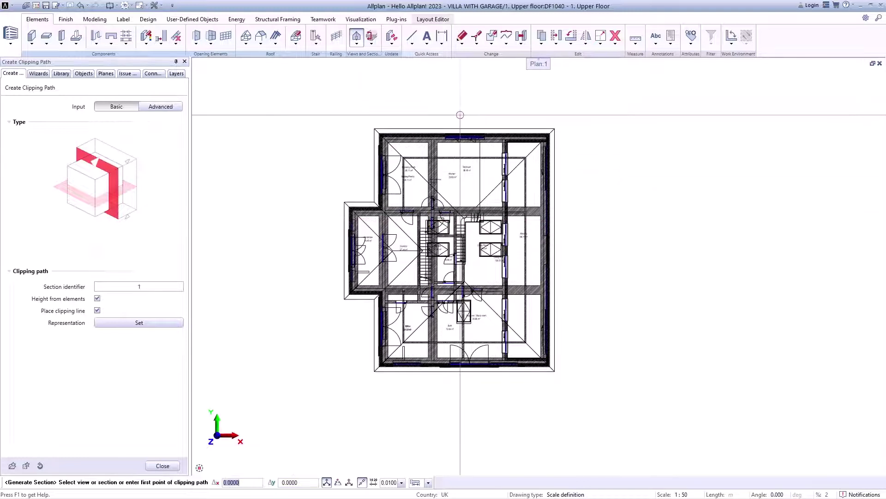
click(450, 160)
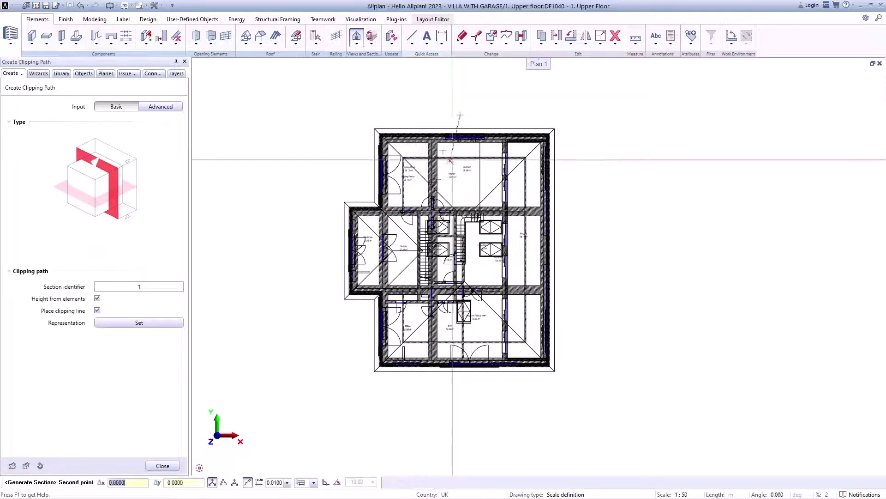
click(459, 386)
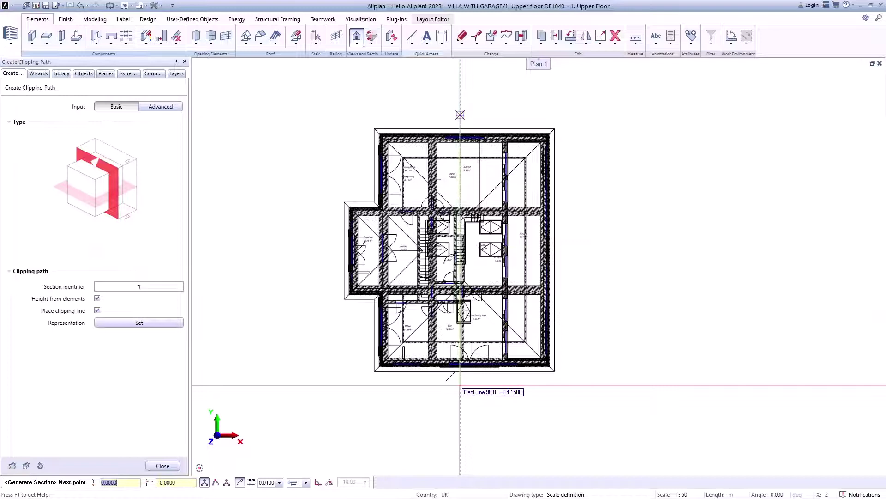
key(Escape)
- Set the viewing direction and surface-element option, then place the section right of the plan
click(573, 385)
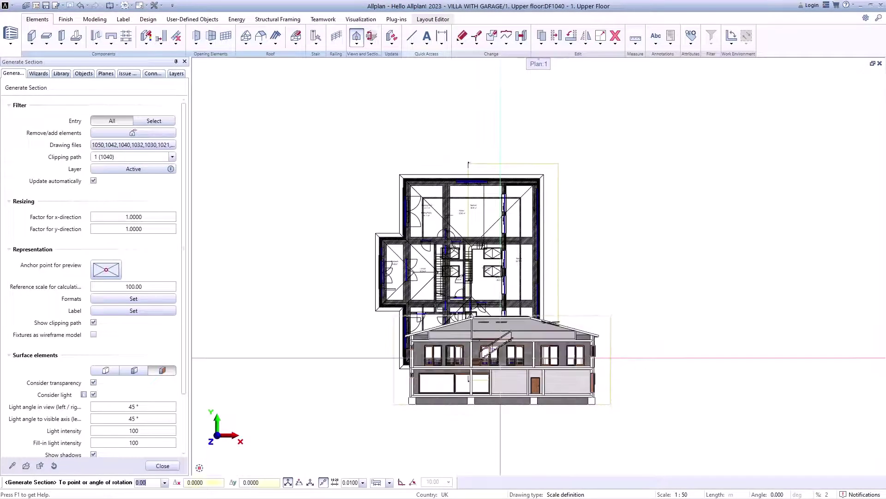
scroll(593, 302, down, 2)
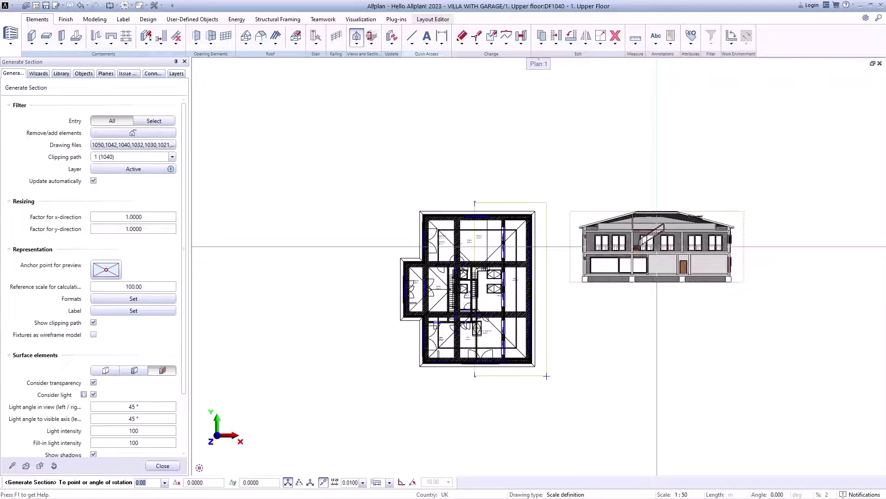
click(106, 371)
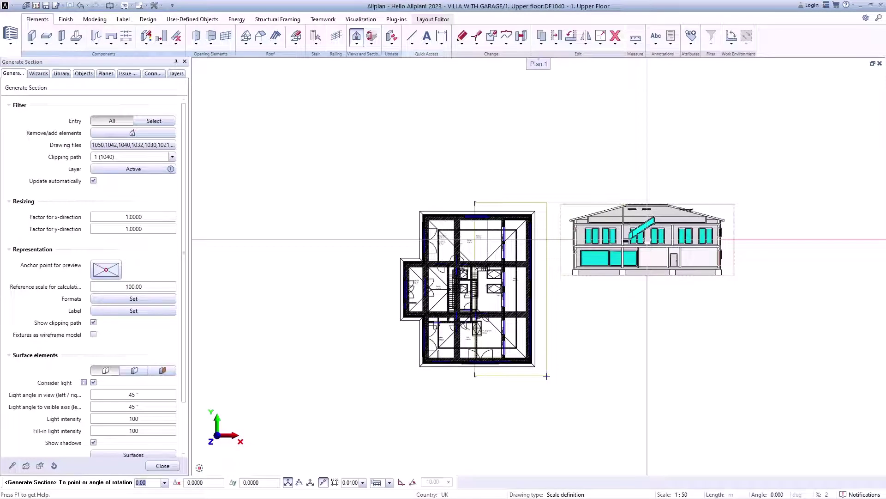
click(647, 240)
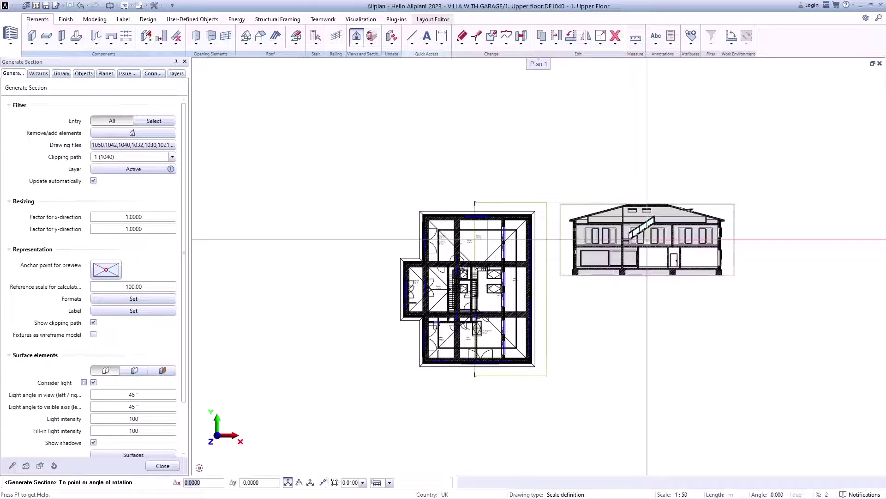
key(Escape)
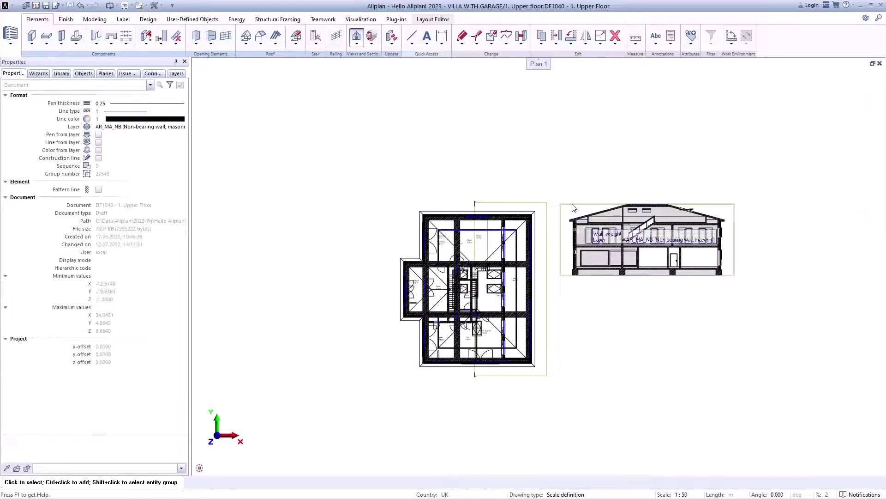
- Apply the third Surface elements option to render the section with textured surfaces, then close its settings
click(574, 206)
double_click(574, 207)
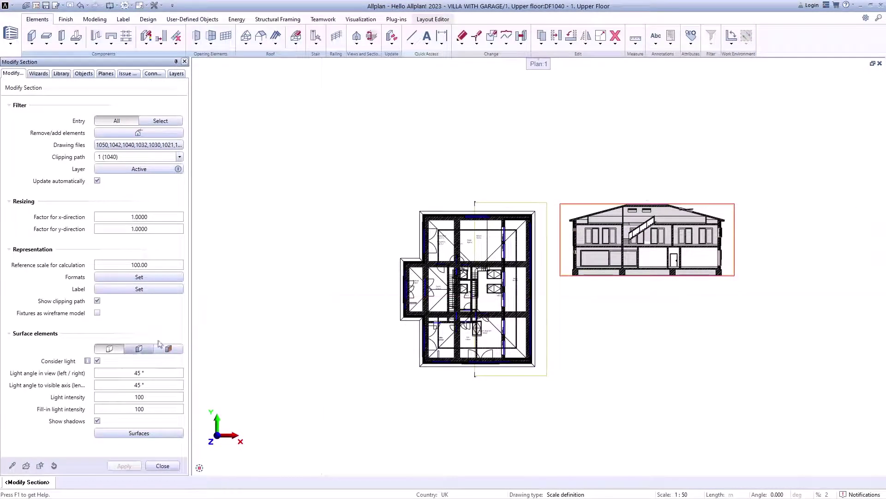
click(128, 350)
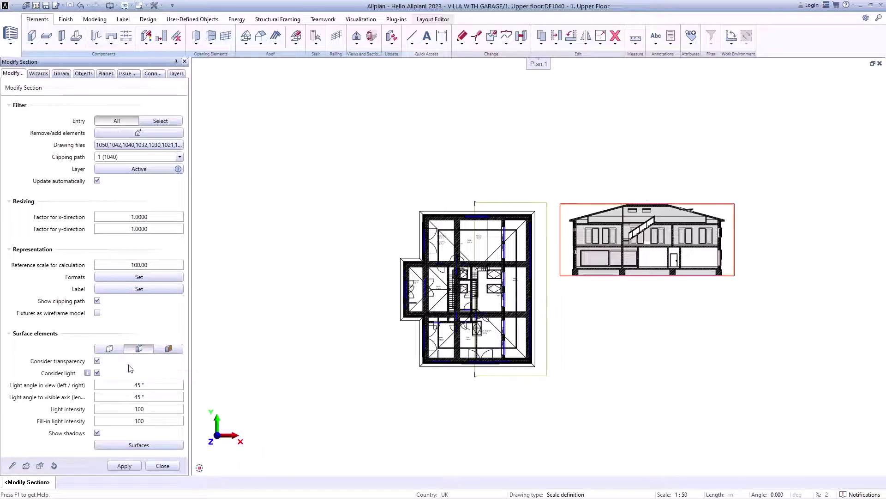
click(131, 464)
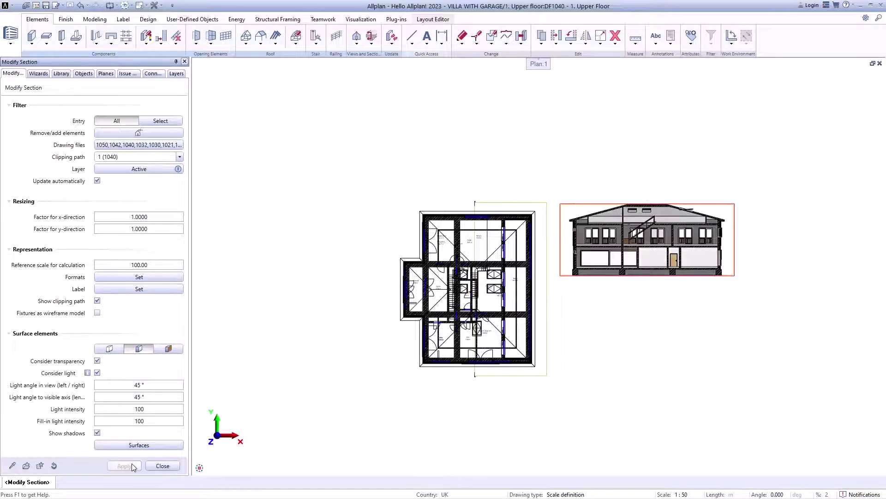
click(168, 349)
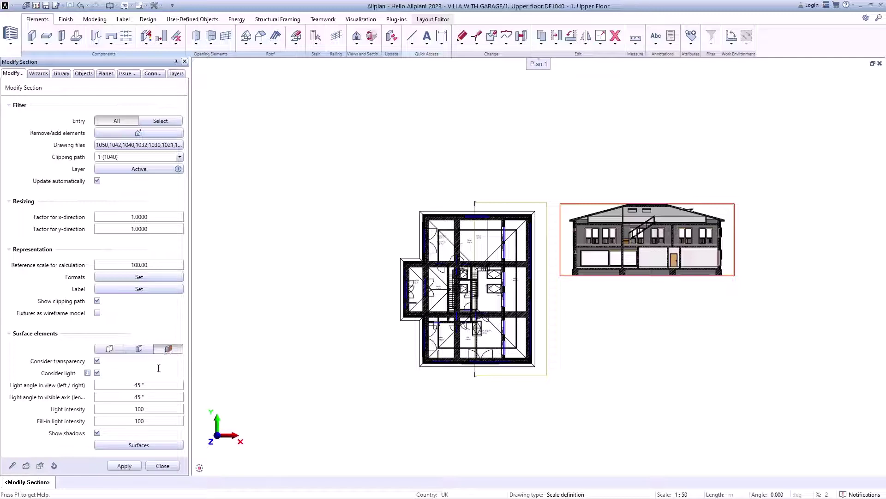
click(120, 465)
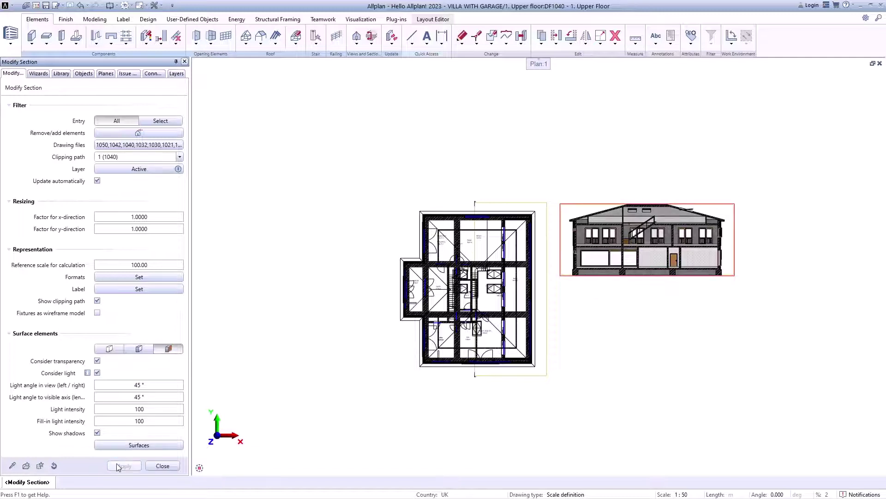
click(162, 465)
- Use Remove/Add Elements on the section elevation to change which upper-floor interior walls it includes
click(357, 41)
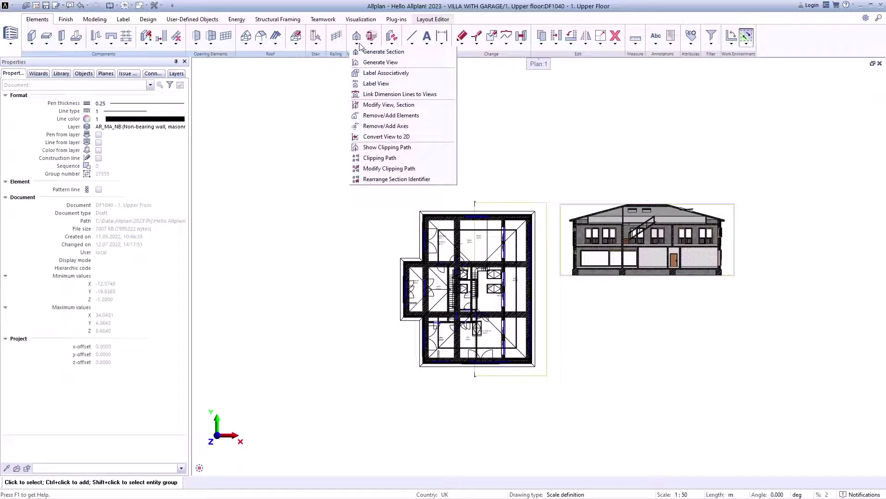
click(388, 117)
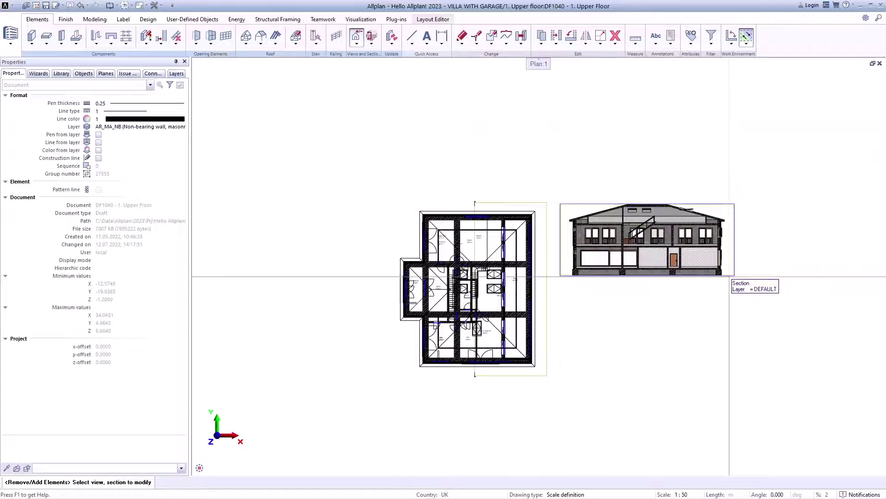
click(720, 270)
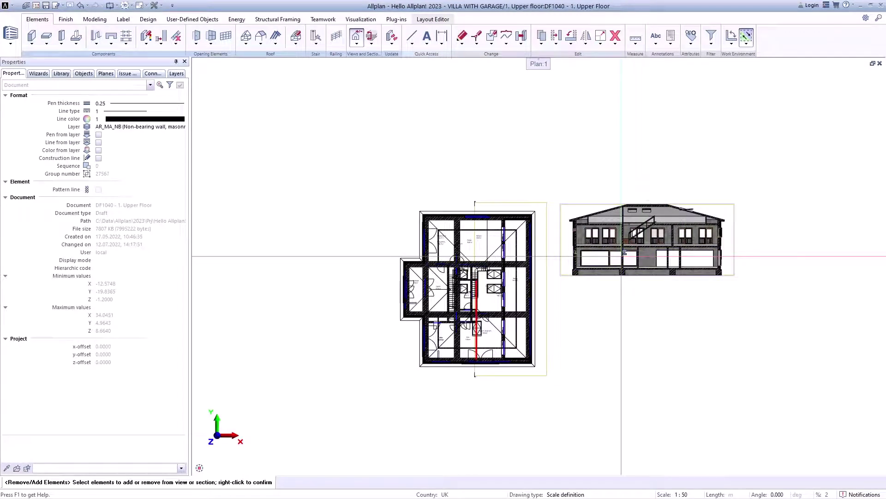
right_click(648, 284)
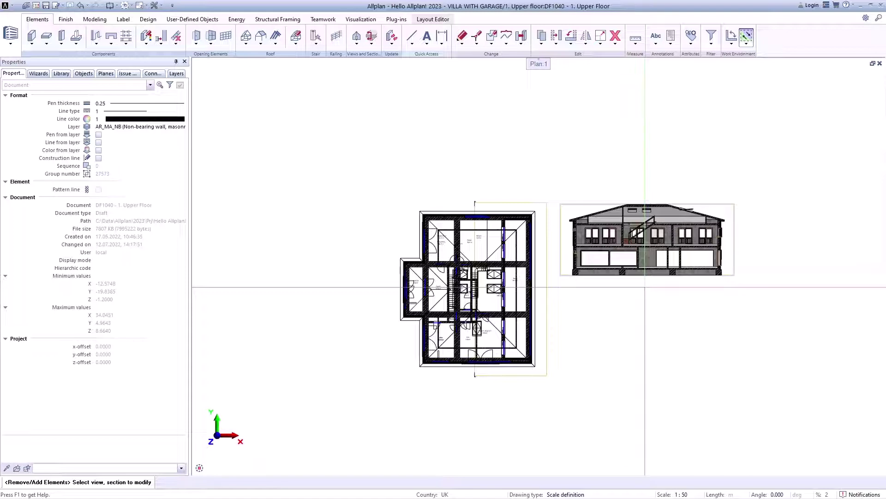
- Delete the villa's cross-section beside the upper floor plan
click(615, 35)
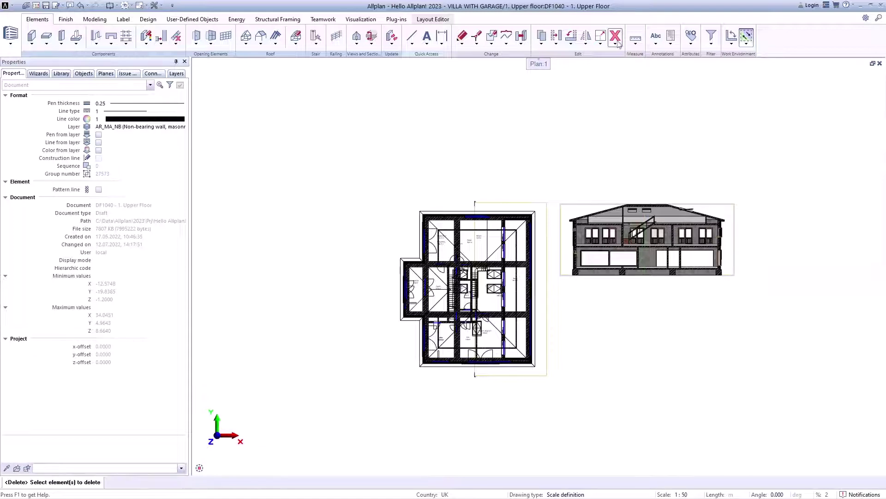
click(716, 205)
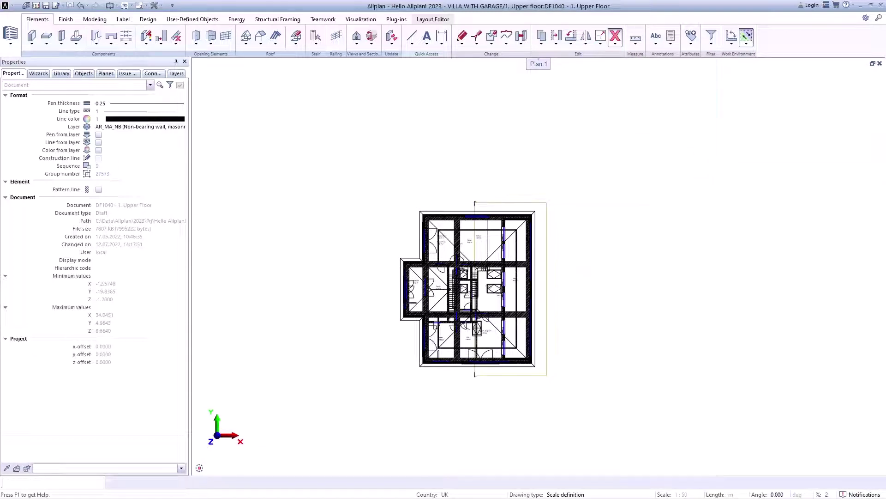
key(Escape)
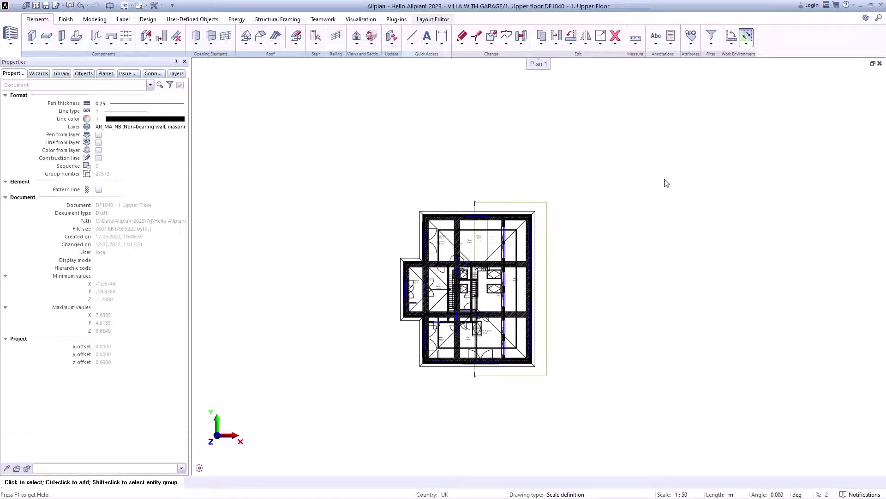
- Generate a section from clipping path 1 (1040) and place it right of the floor plan
click(357, 36)
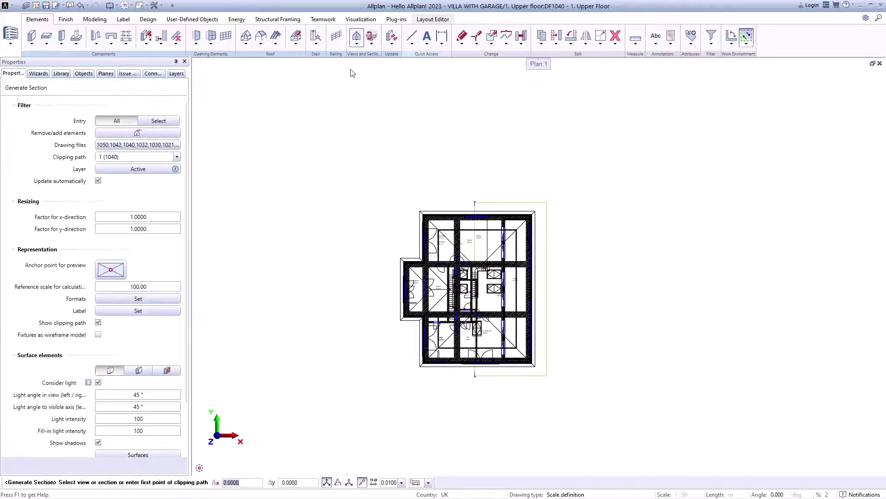
click(546, 236)
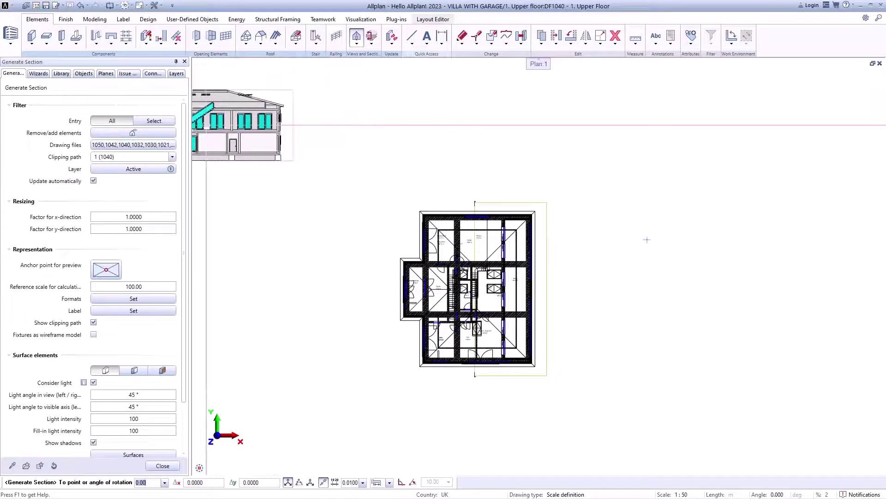
click(172, 157)
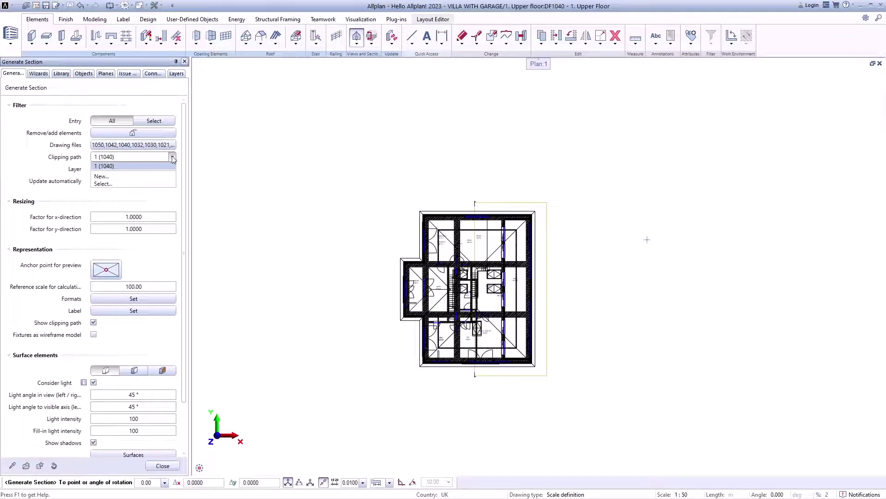
click(167, 166)
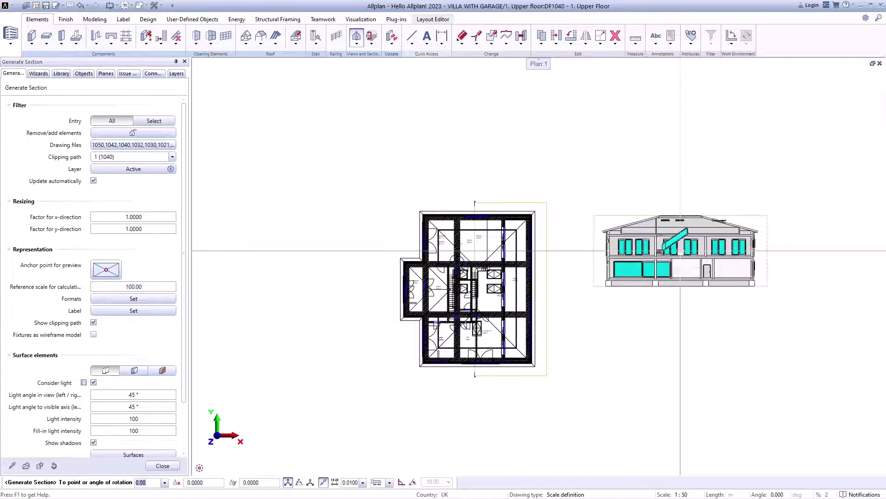
click(681, 250)
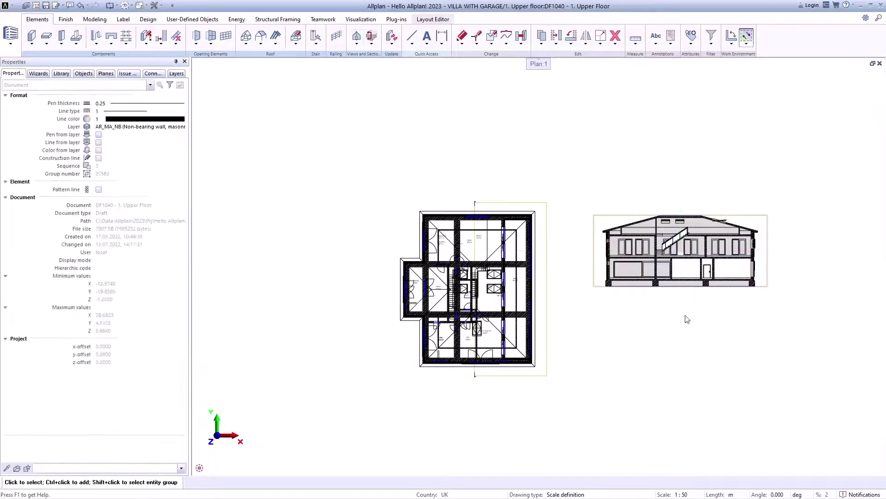
- Clip the viewport with section 1 in Animation display, then orbit to a low isometric front view
mouse_move(443, 468)
click(807, 469)
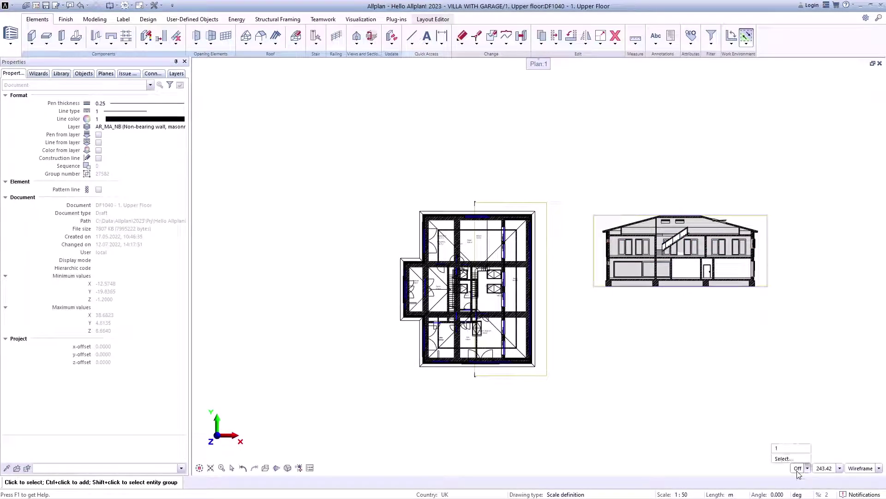
click(796, 448)
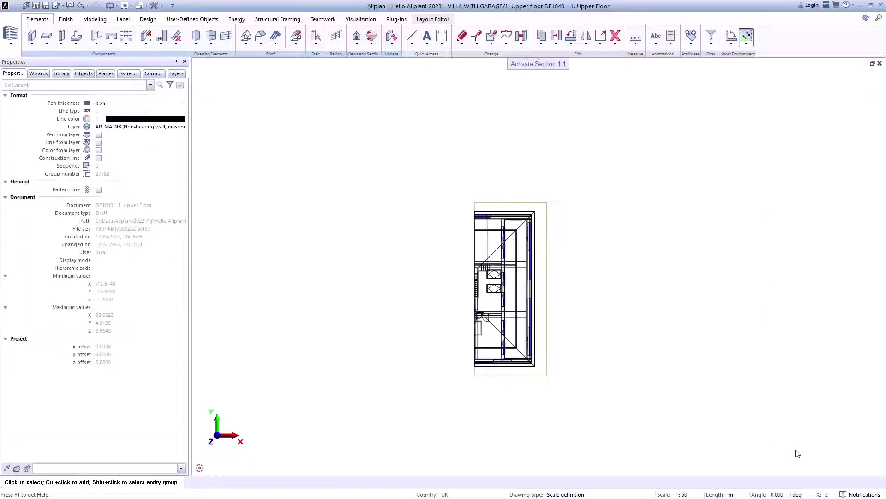
mouse_move(801, 462)
click(878, 468)
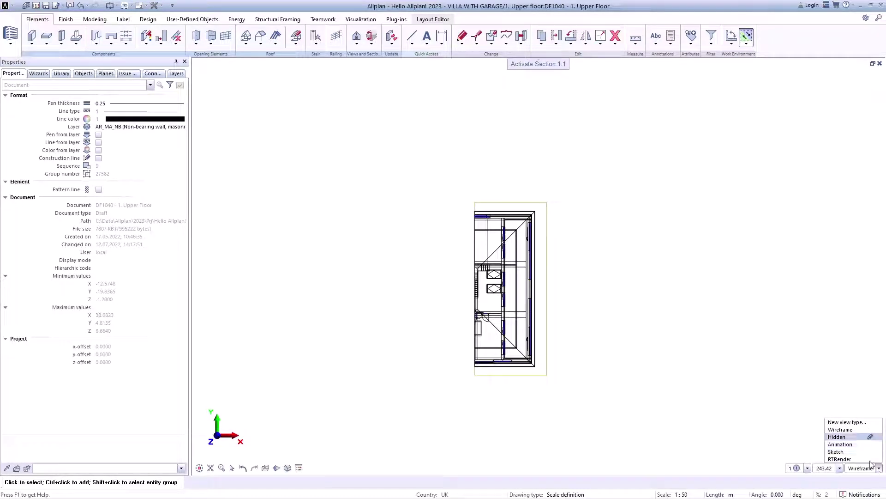
click(858, 446)
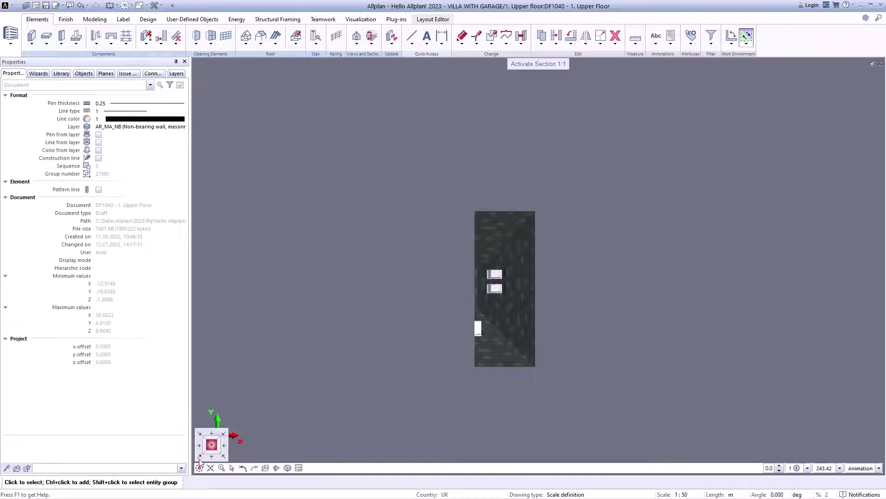
click(201, 460)
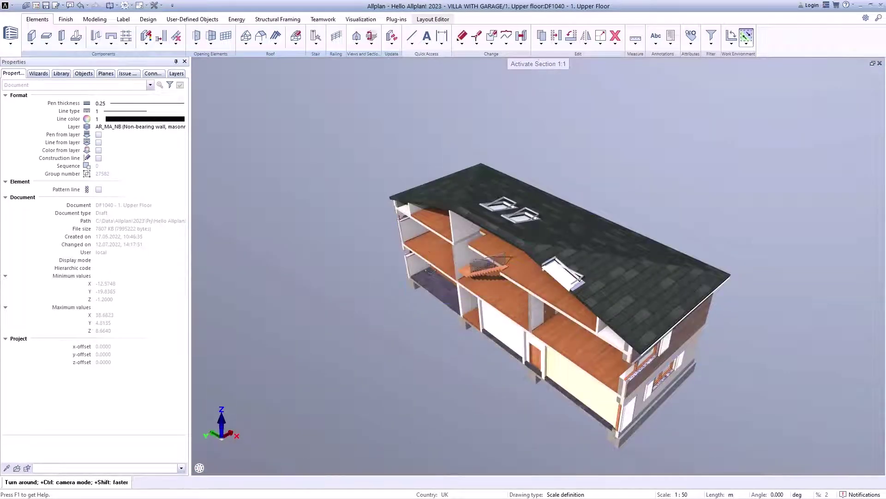
drag(416, 325, 378, 372)
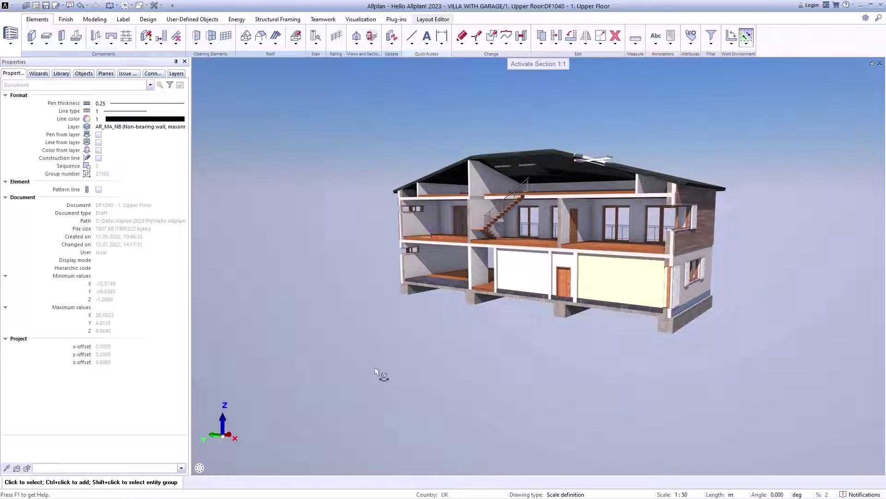
scroll(772, 177, up, 2)
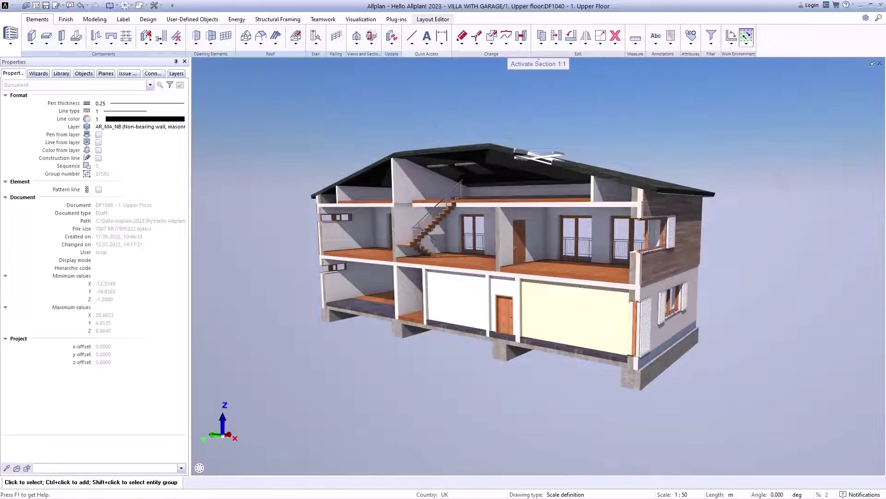